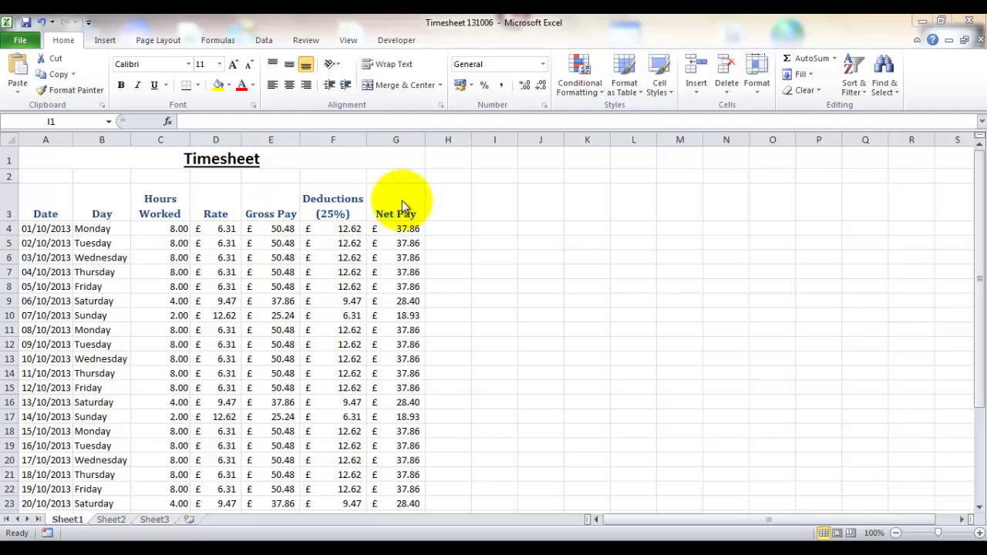
# Scroll to the last day on row 34 and select E35, the empty cell under Gross Pay.
pyautogui.click(978, 244)
pyautogui.moveTo(981, 392); pyautogui.dragTo(975, 506)
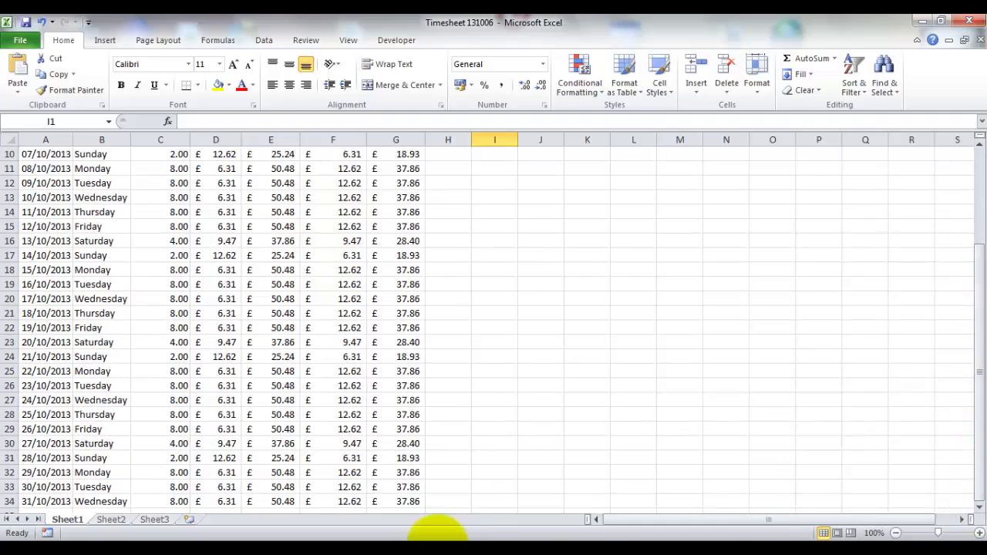
pyautogui.click(450, 502)
pyautogui.press('Down')
pyautogui.press('Left')
pyautogui.press('Left')
pyautogui.press('Left')
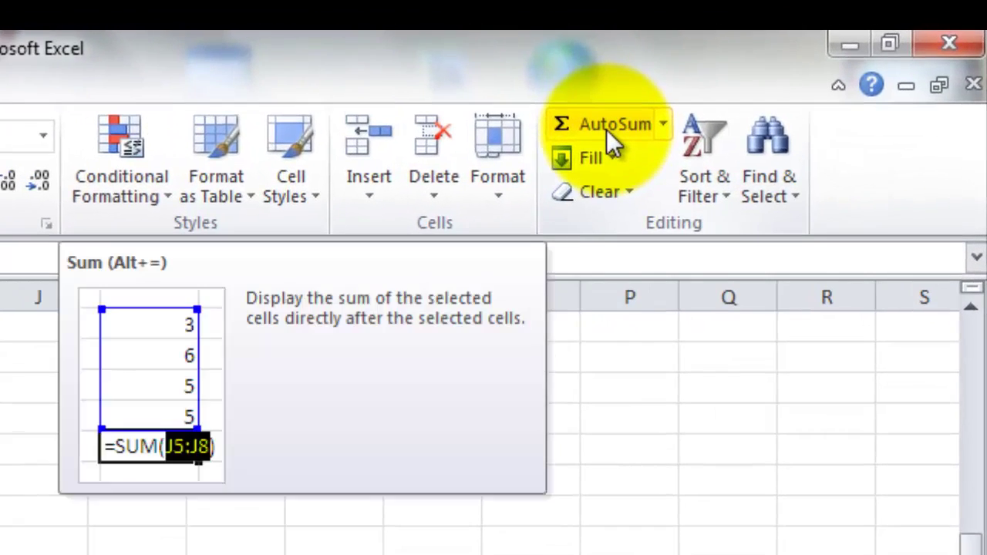
# AutoSum the gross pay in E35 with =SUM(E4:E34), giving a £1,413.44 total.
pyautogui.click(607, 125)
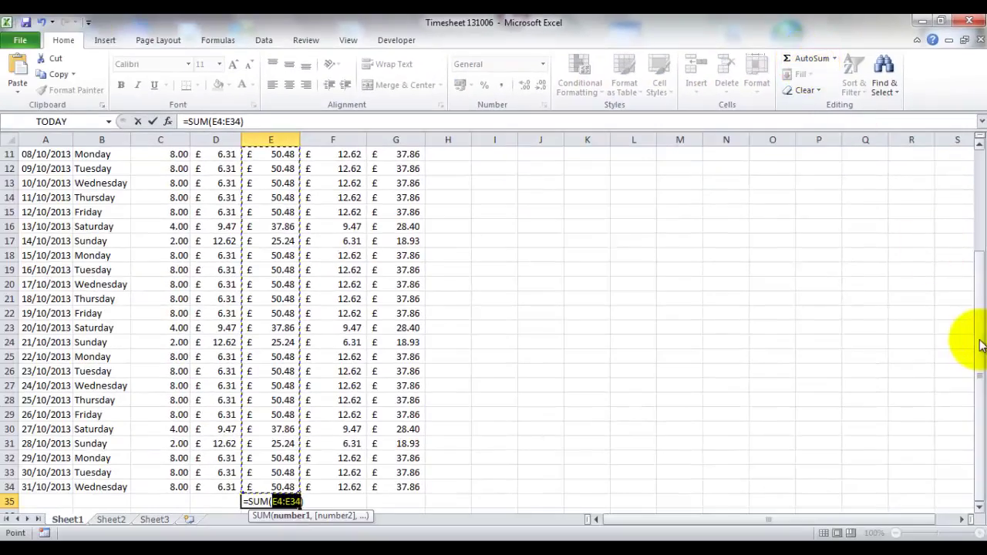
pyautogui.moveTo(980, 345)
pyautogui.mouseDown()
pyautogui.moveTo(984, 246)
pyautogui.moveTo(979, 345)
pyautogui.mouseUp()
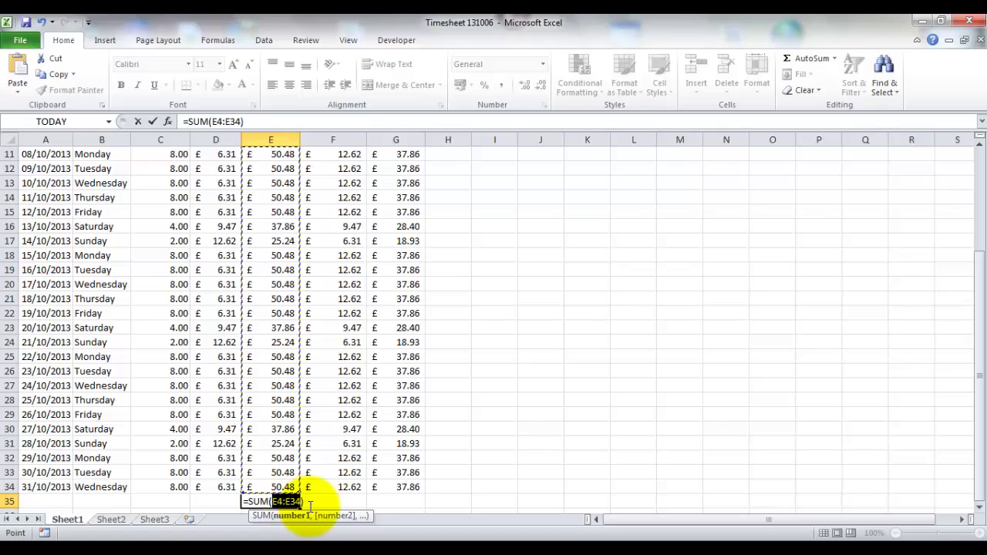
pyautogui.press('Return')
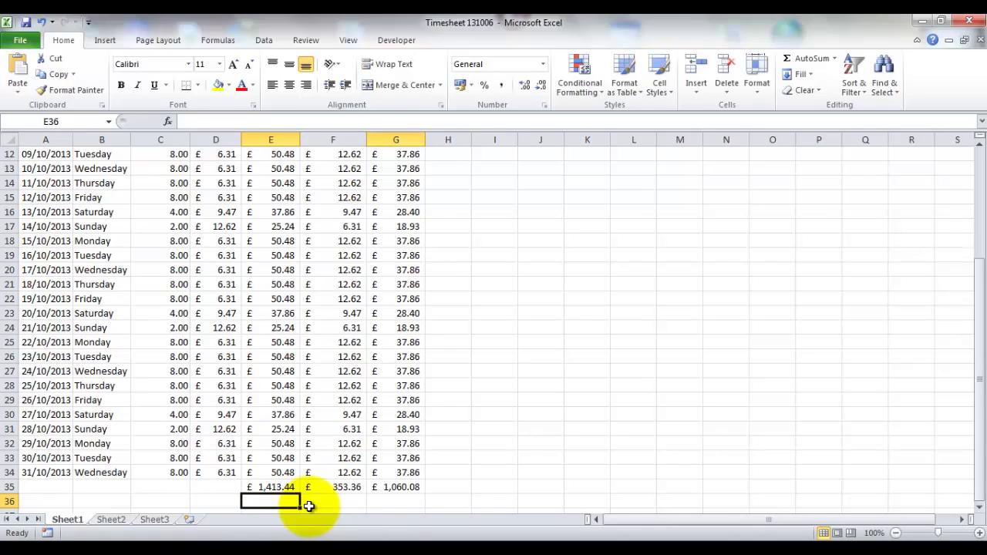
pyautogui.click(277, 488)
pyautogui.click(343, 490)
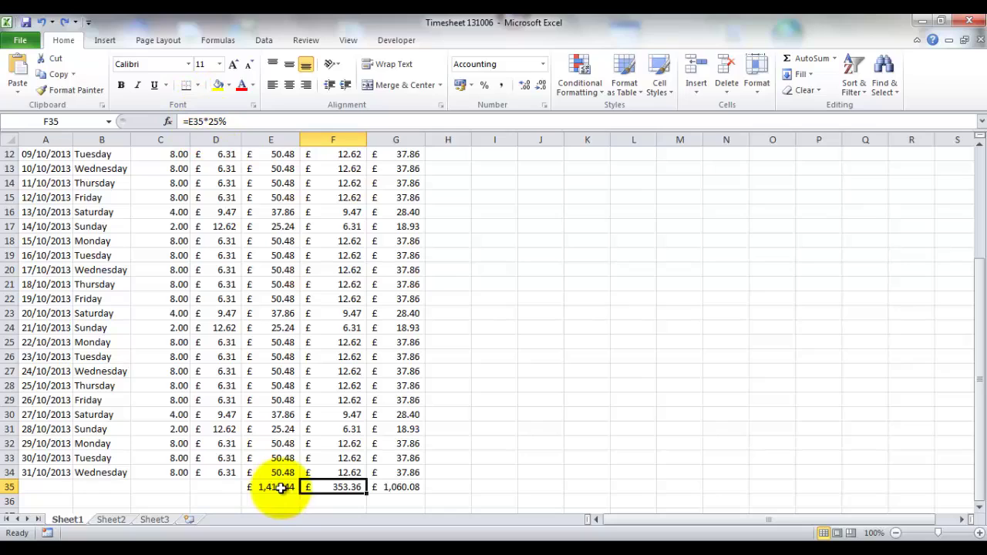
pyautogui.click(392, 487)
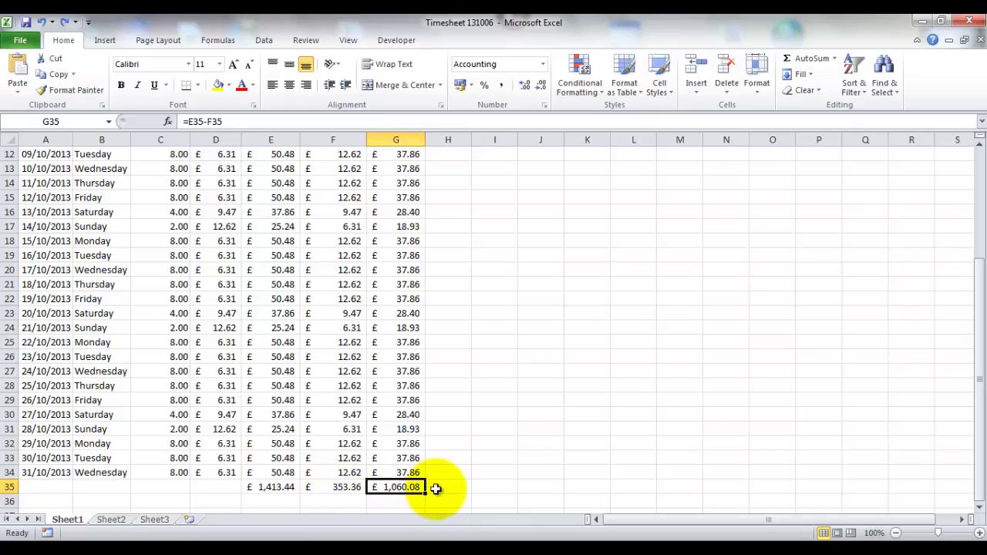
# Type 'Total' in A35 and 'Average' in A36, ending on cell E36.
pyautogui.press('Left')
pyautogui.press('Left')
pyautogui.press('Down')
pyautogui.click(44, 484)
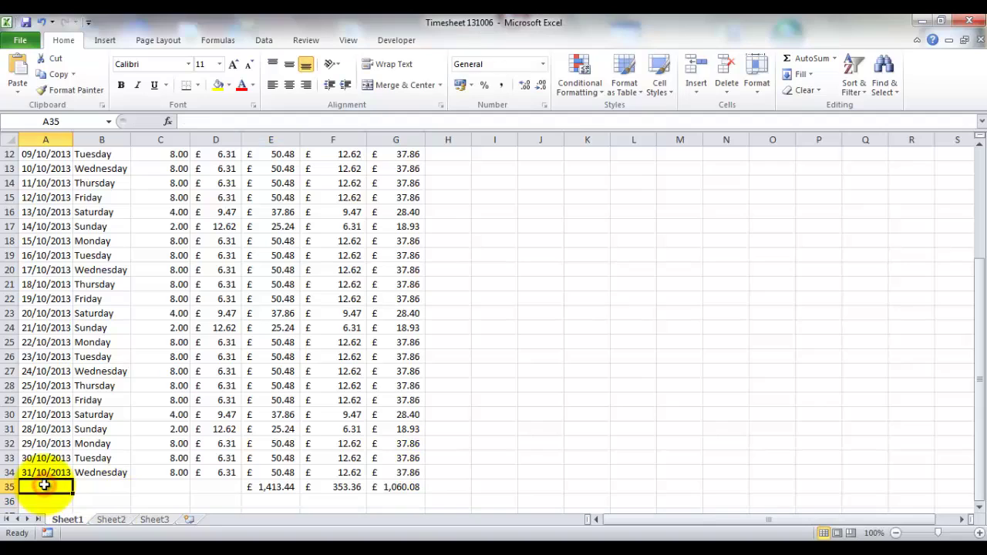
pyautogui.write('Total')
pyautogui.press('Return')
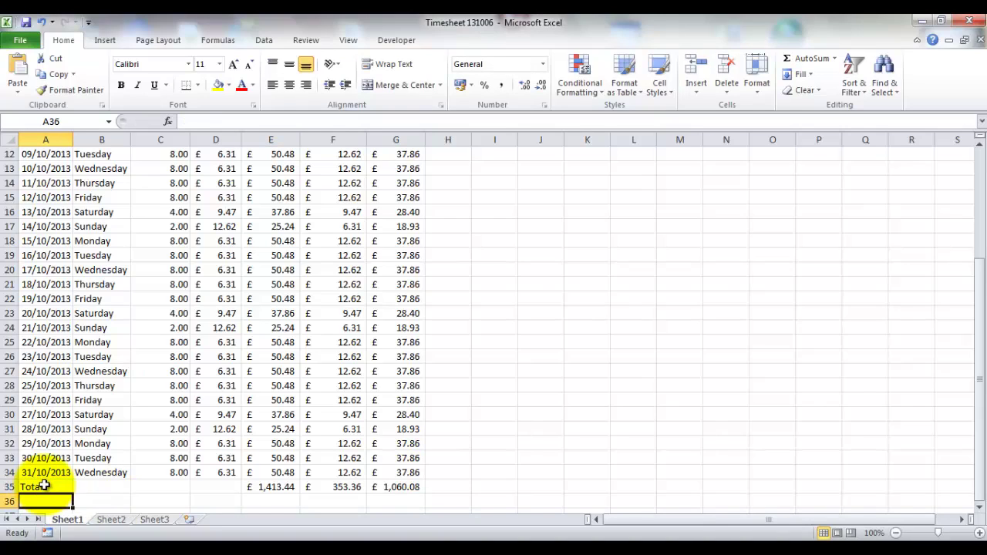
pyautogui.write('Average')
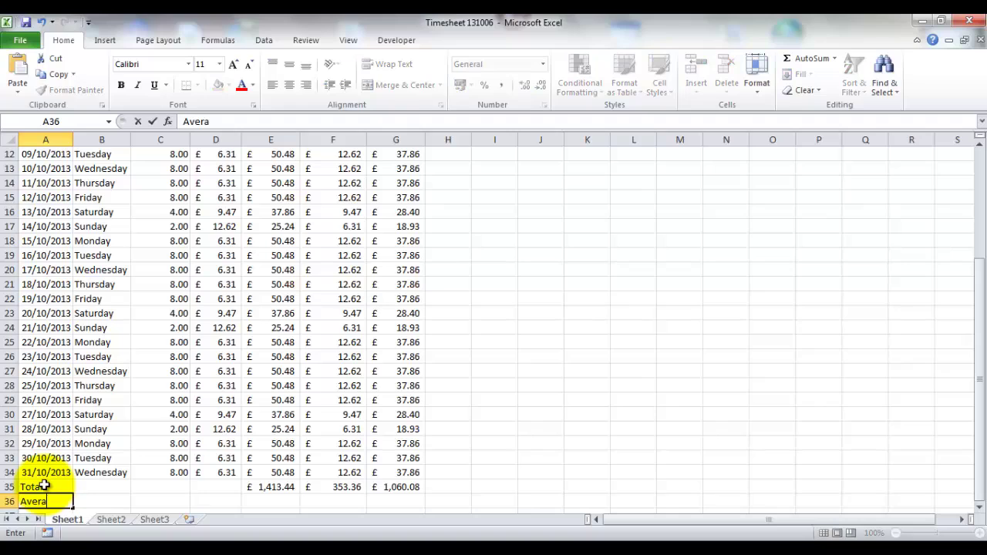
pyautogui.press('Return')
pyautogui.press('Right')
pyautogui.press('Up')
pyautogui.press('Right')
pyautogui.press('Right')
pyautogui.press('Right')
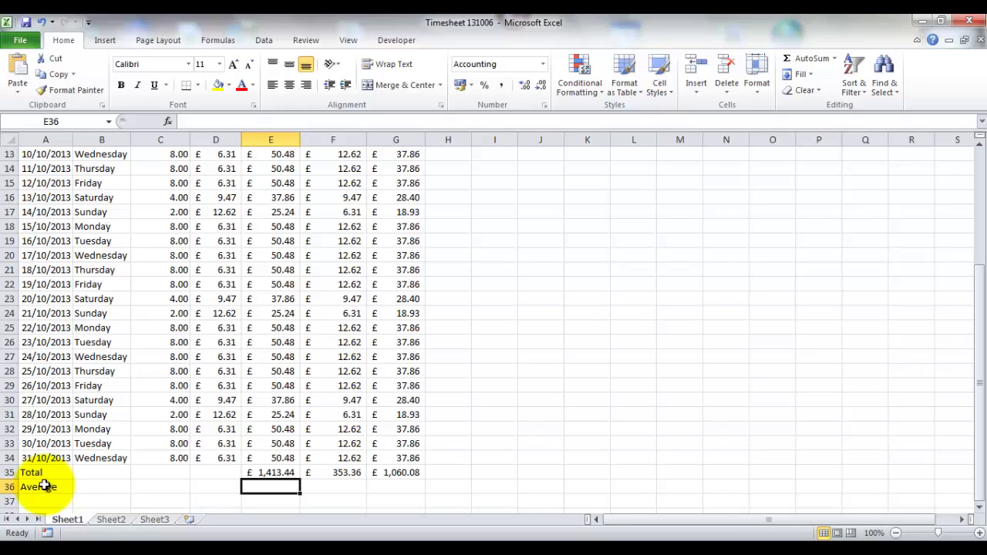
# Enter =AVERAGE(E4:E34) in E36, giving a £45.59 average gross pay.
pyautogui.write('=ava')
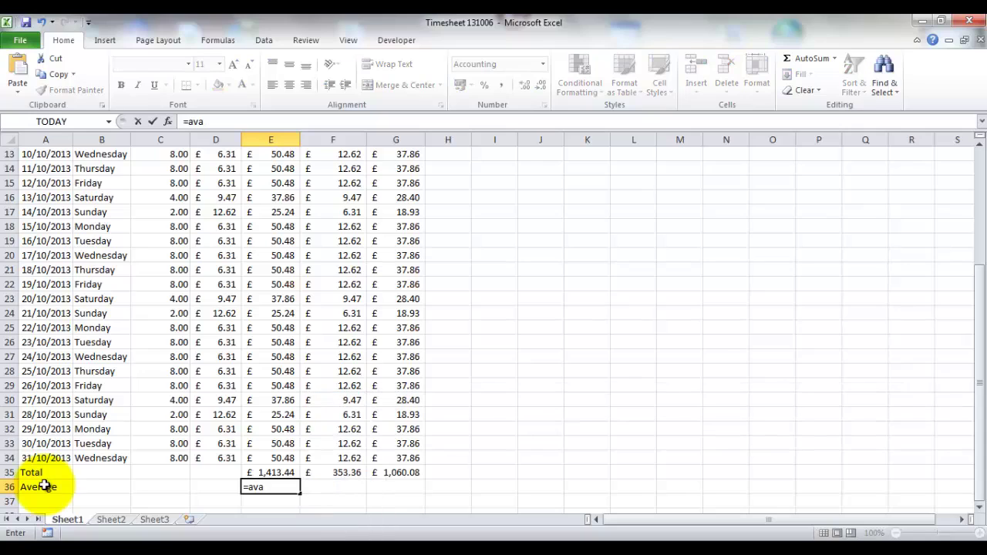
pyautogui.press('BackSpace')
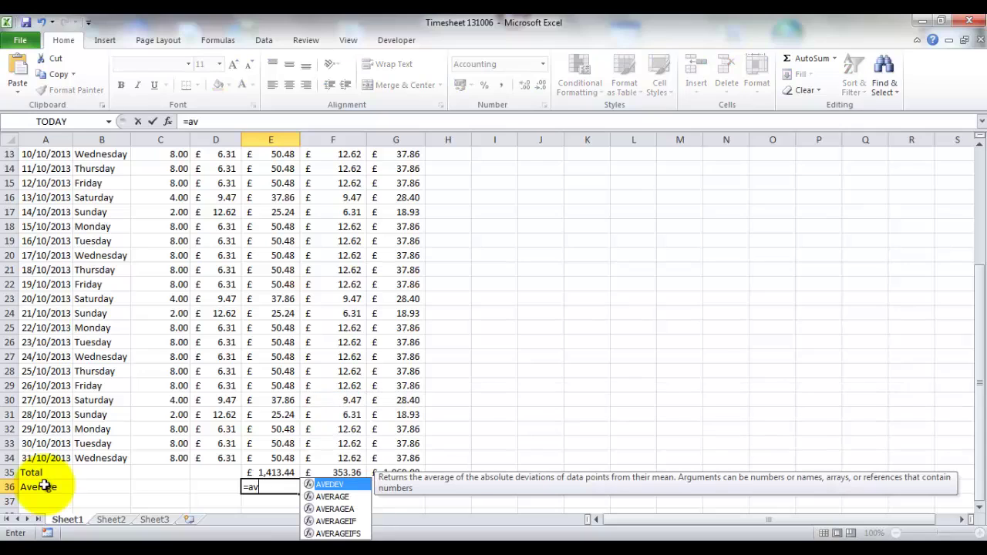
pyautogui.write('erage')
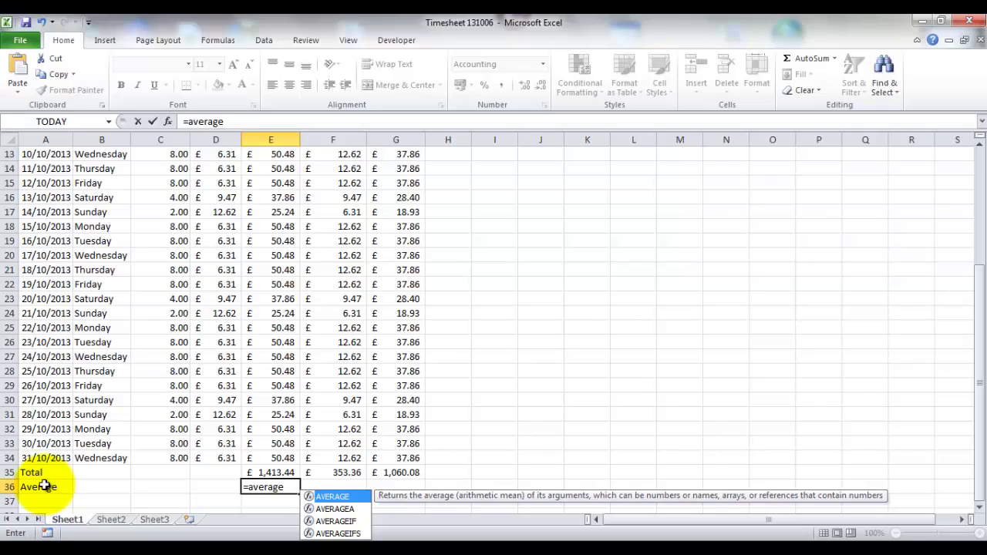
pyautogui.write('(')
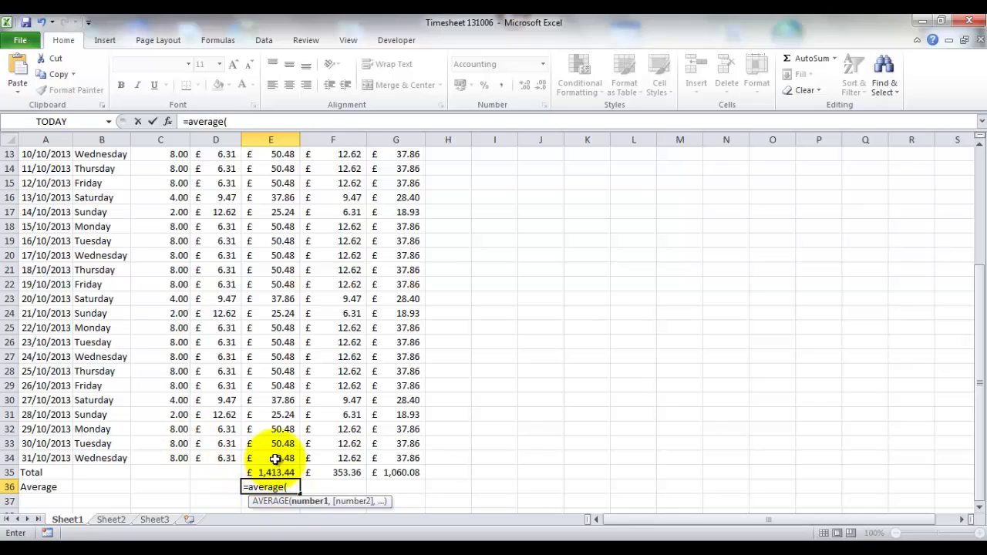
pyautogui.moveTo(275, 459); pyautogui.dragTo(276, 206)
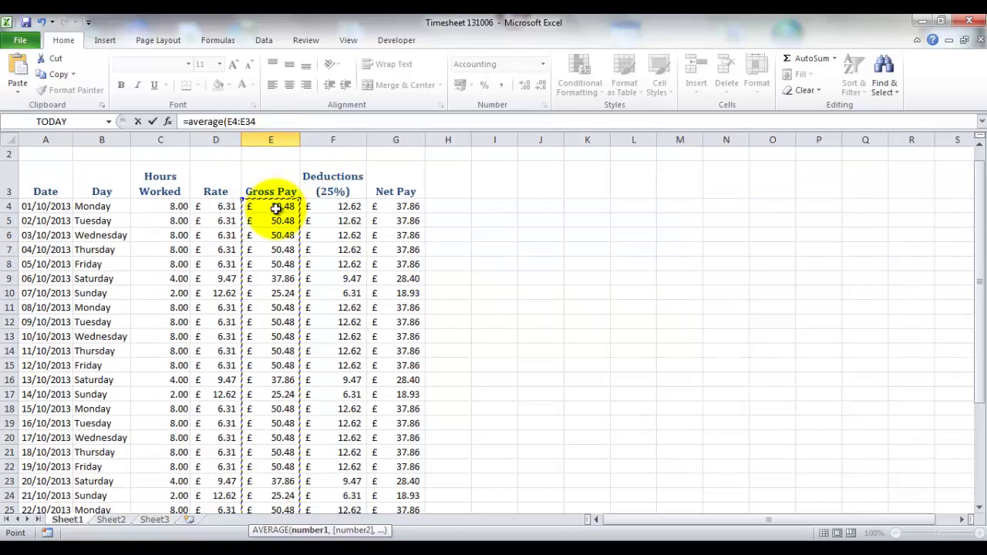
pyautogui.click(288, 121)
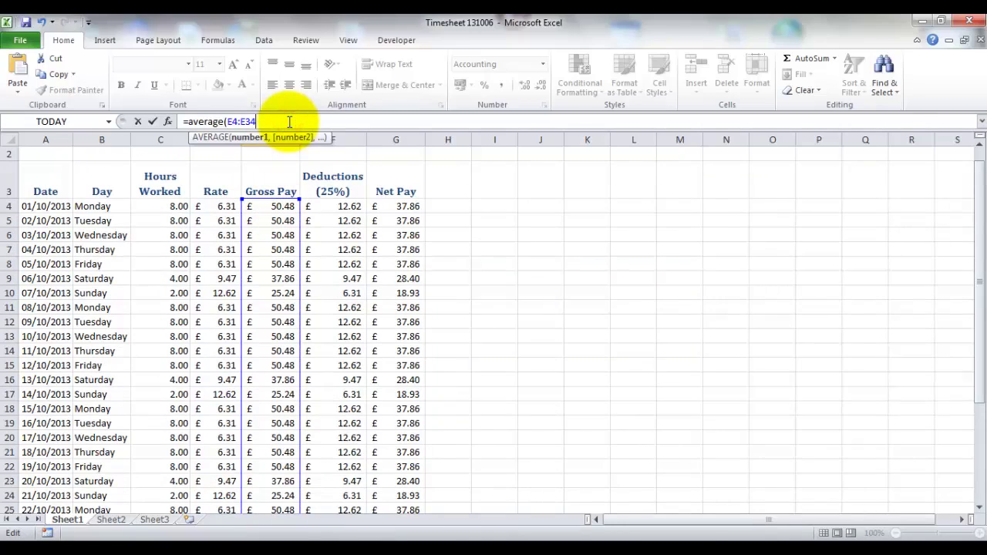
pyautogui.write(')')
pyautogui.press('Return')
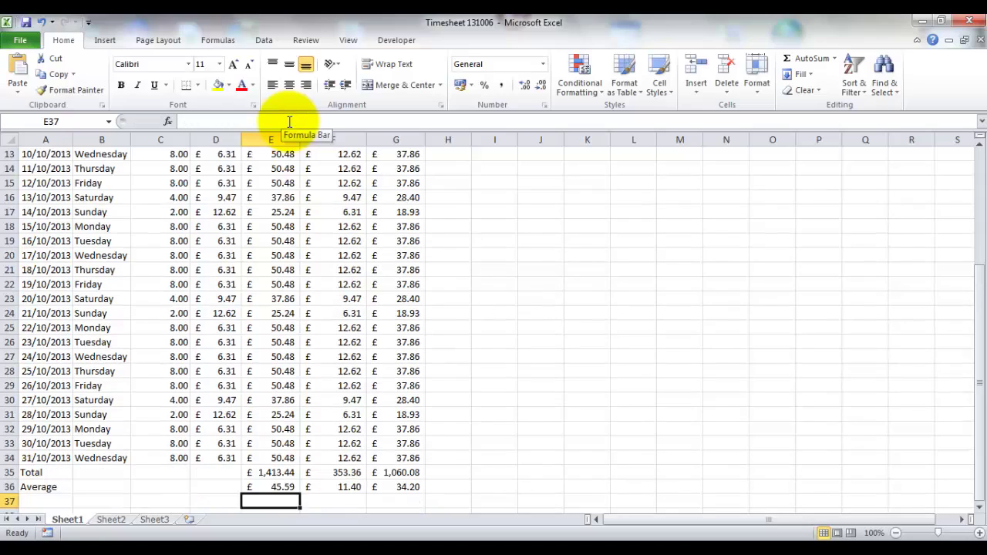
pyautogui.press('Up')
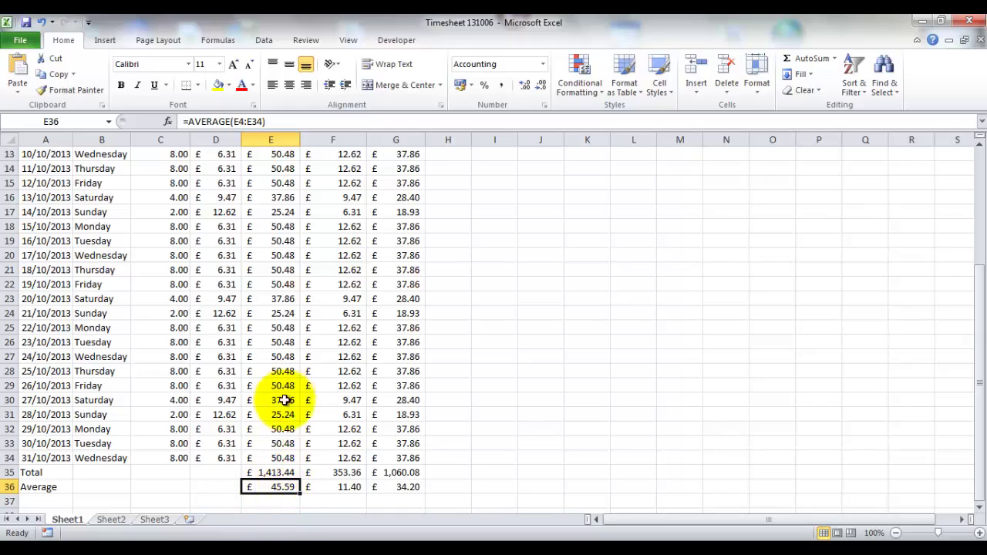
pyautogui.click(337, 488)
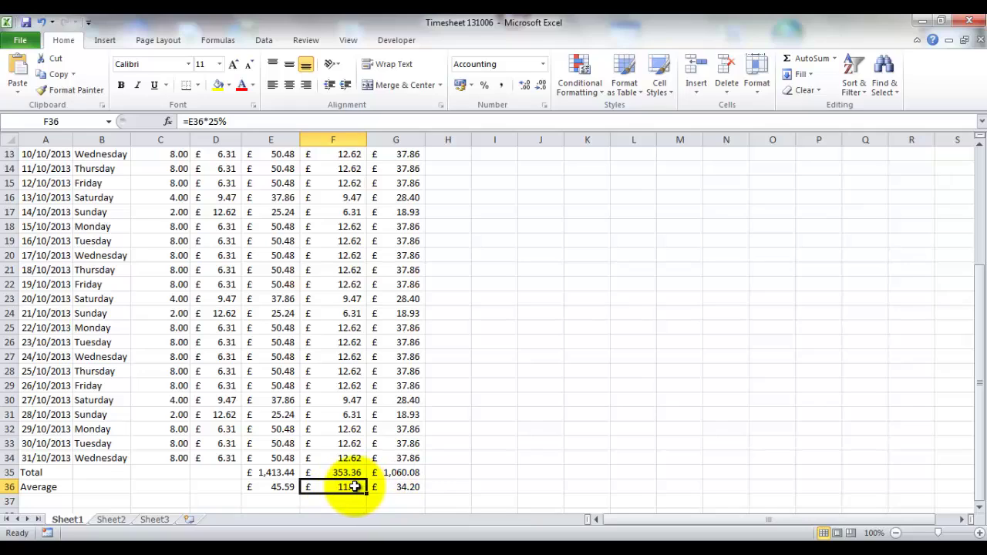
pyautogui.click(414, 490)
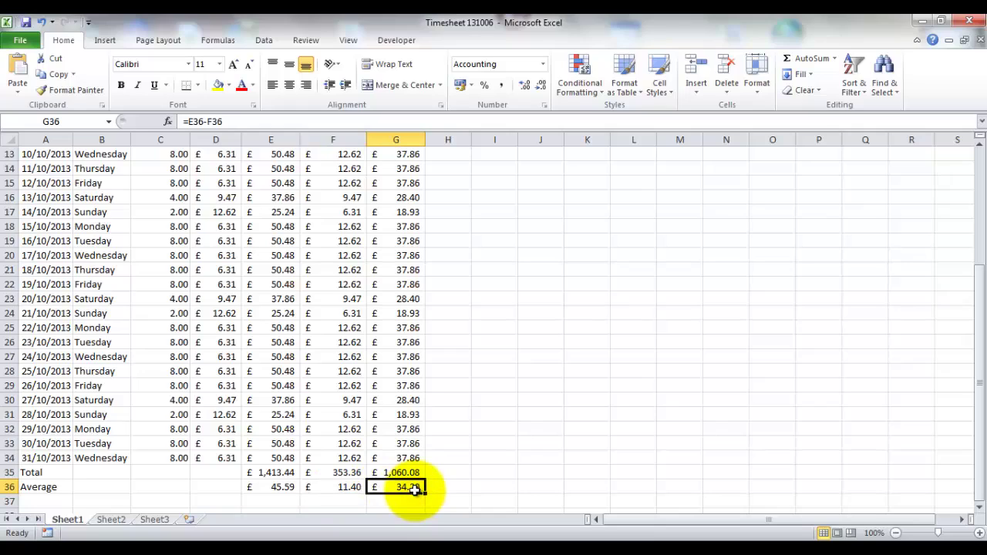